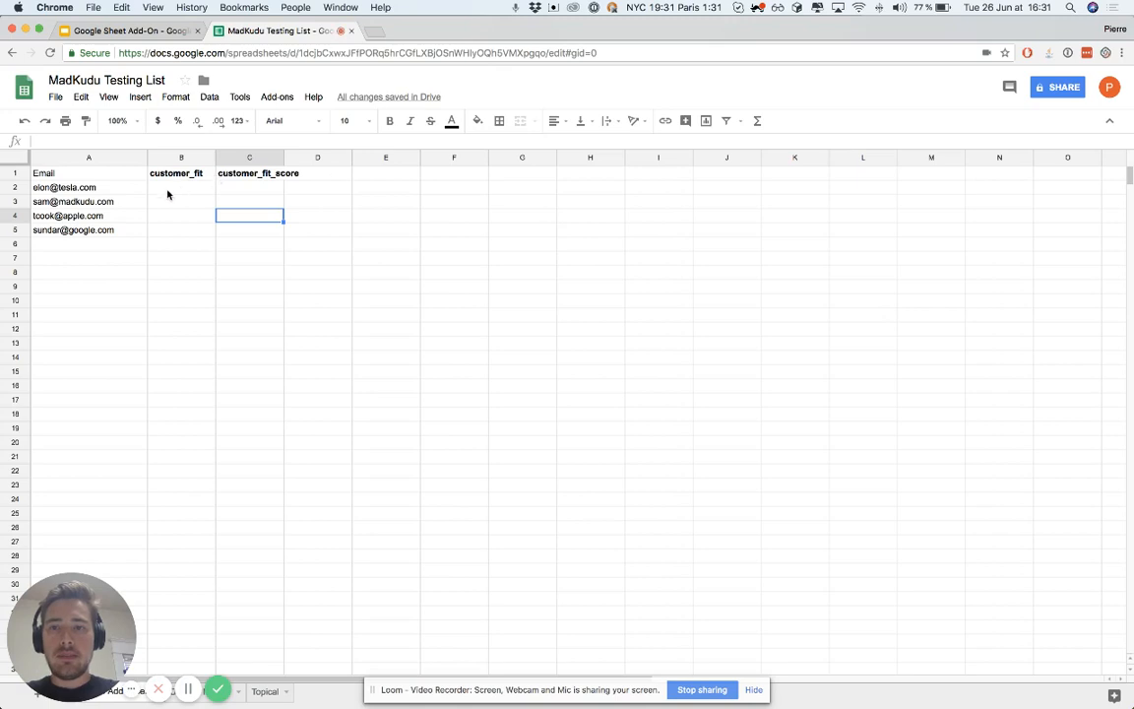
Step: Find the MadKudu add-on by searching the add-on store for "madkudu" and start its free installation
click(275, 99)
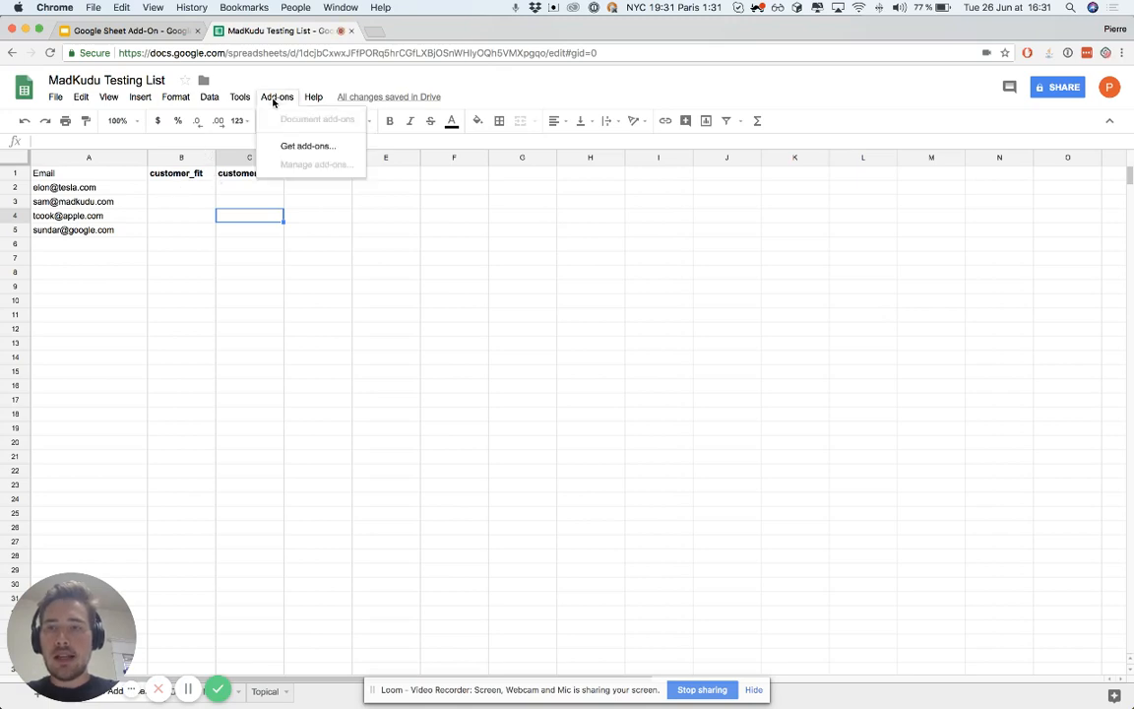
click(285, 147)
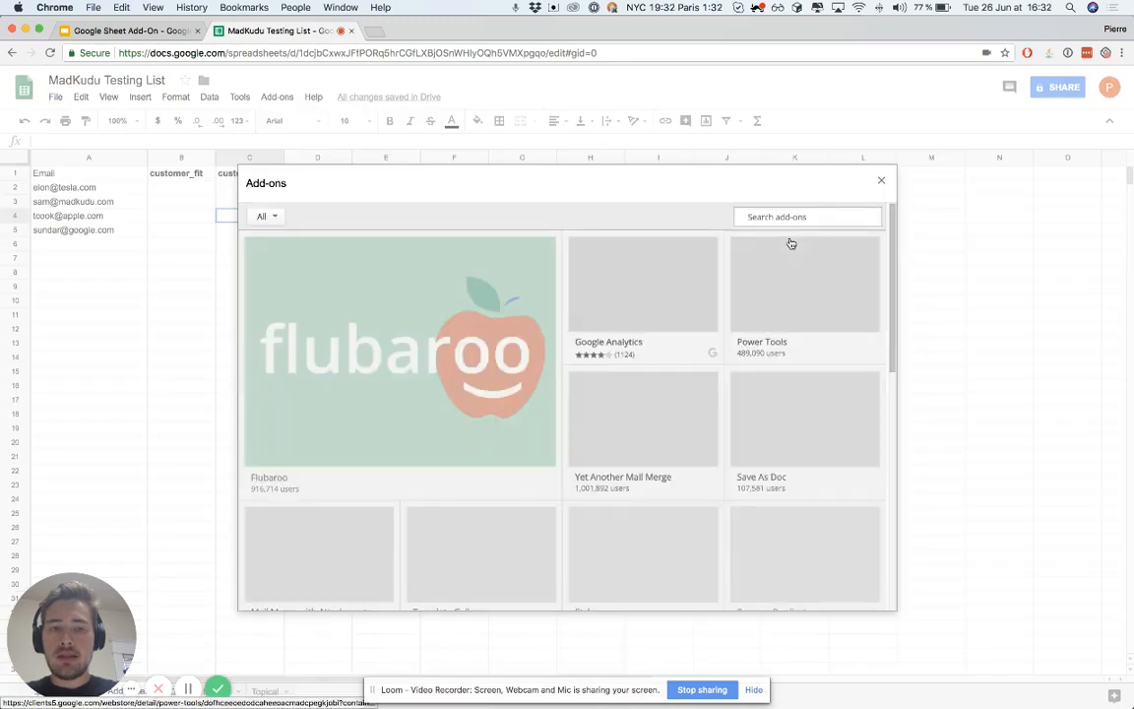
text(madkudu)
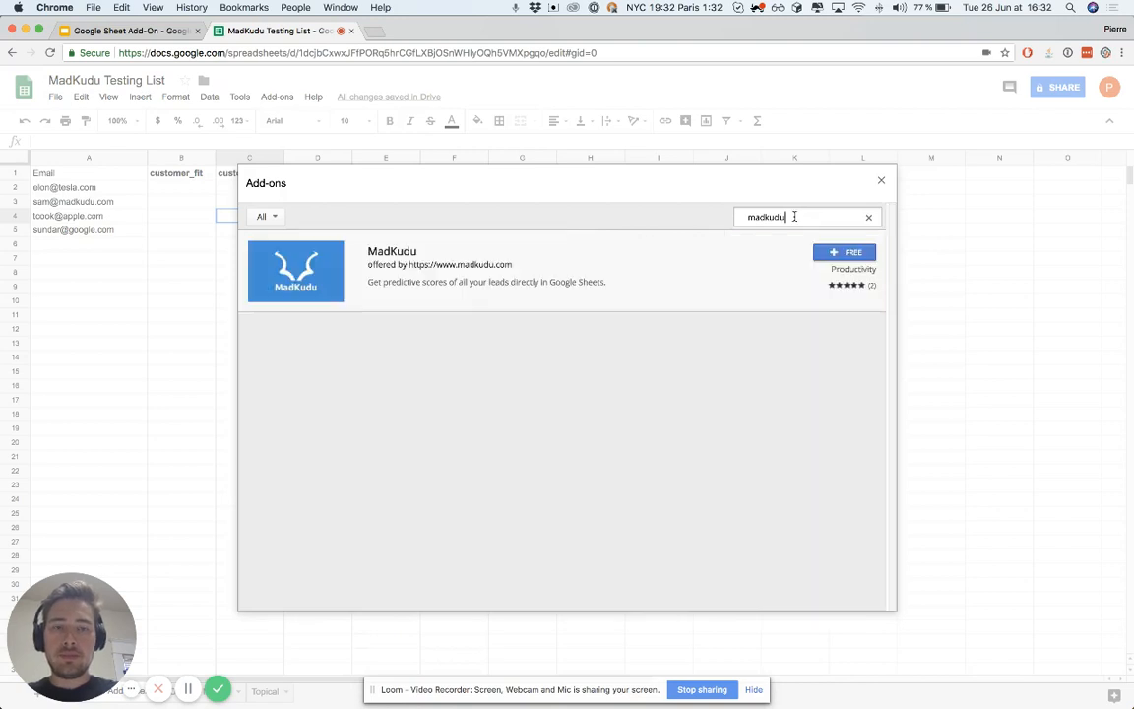
click(839, 253)
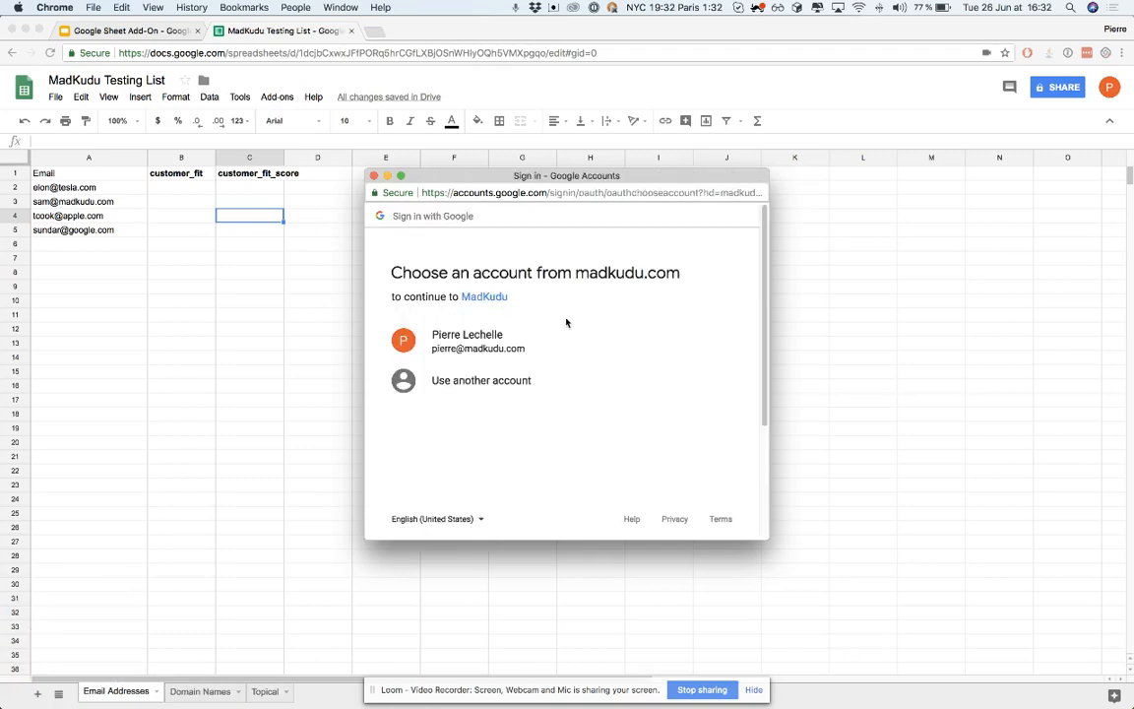
Step: Choose the madkudu.com Google account and allow MadKudu the requested access permissions
click(488, 346)
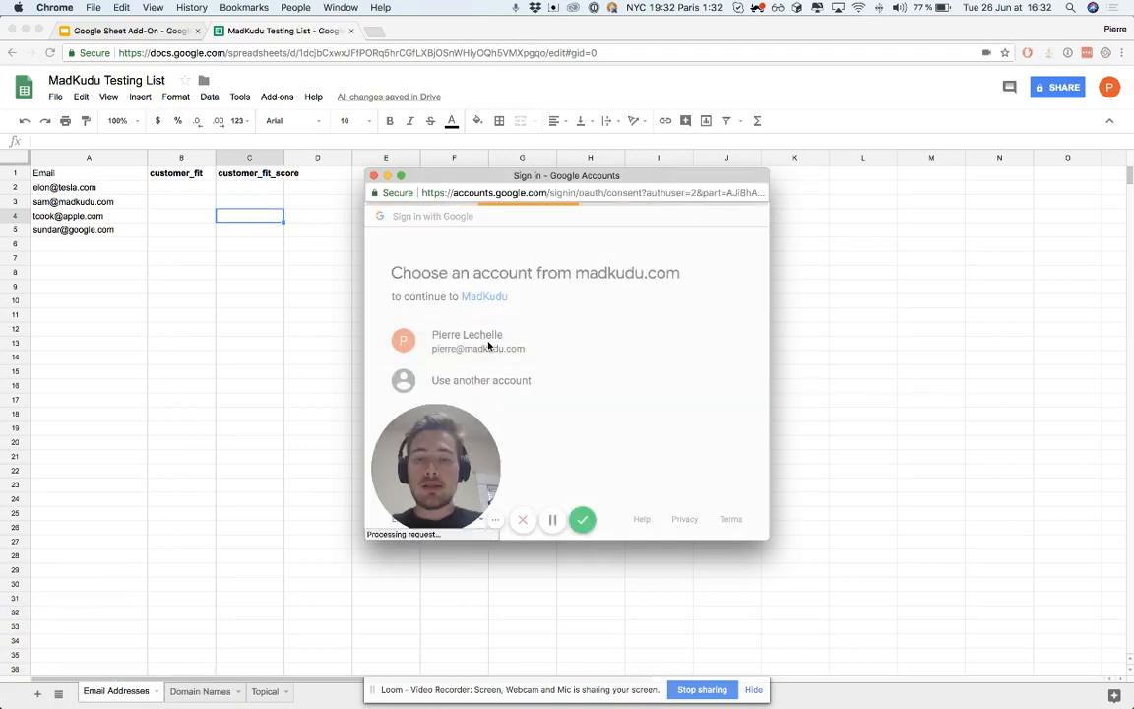
scroll(563, 334, down, 2)
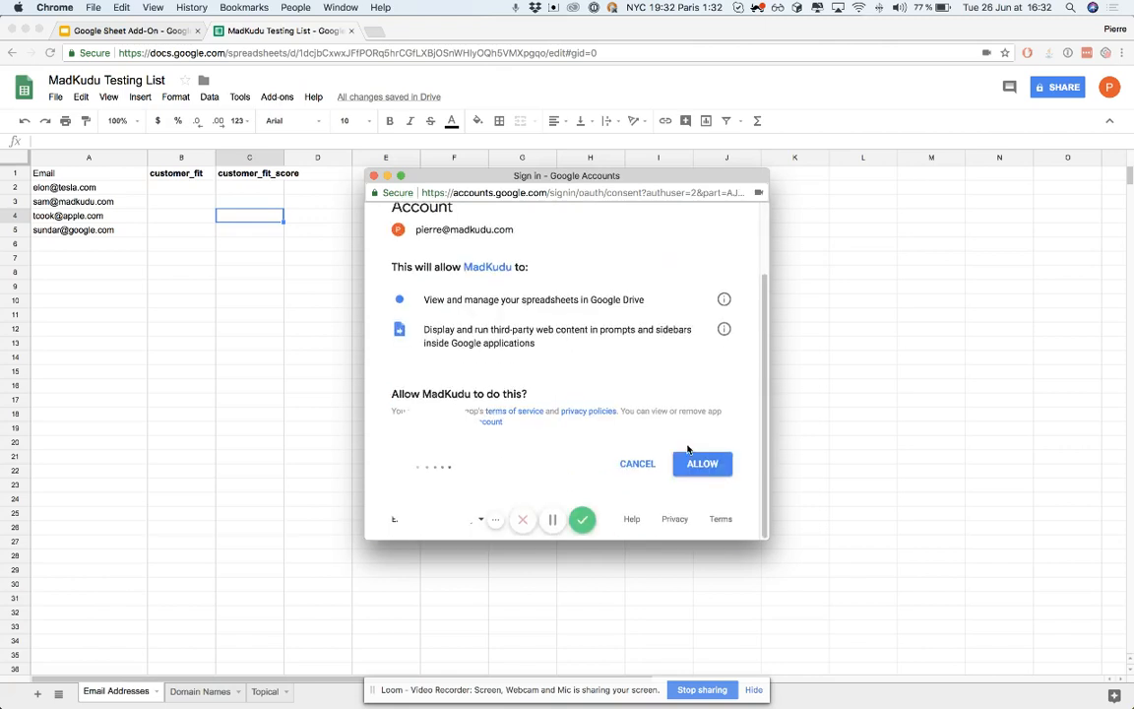
click(698, 464)
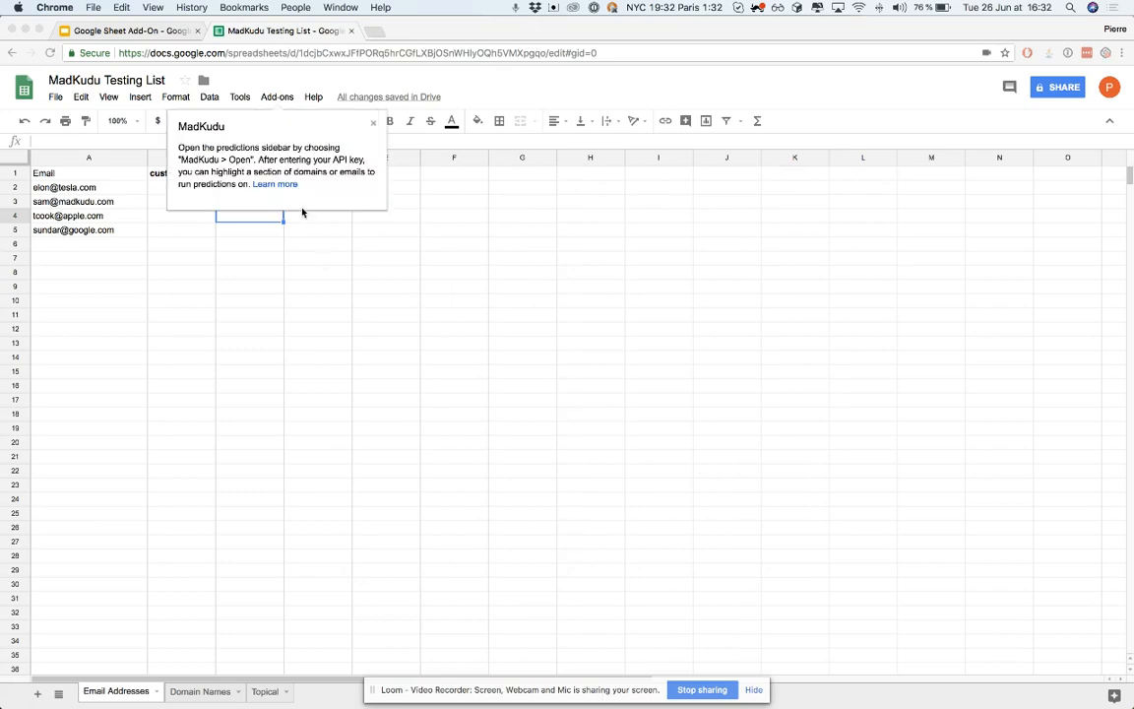
Step: Open the installed MadKudu add-on's predictions sidebar in the spreadsheet
click(276, 98)
mouse_move(292, 148)
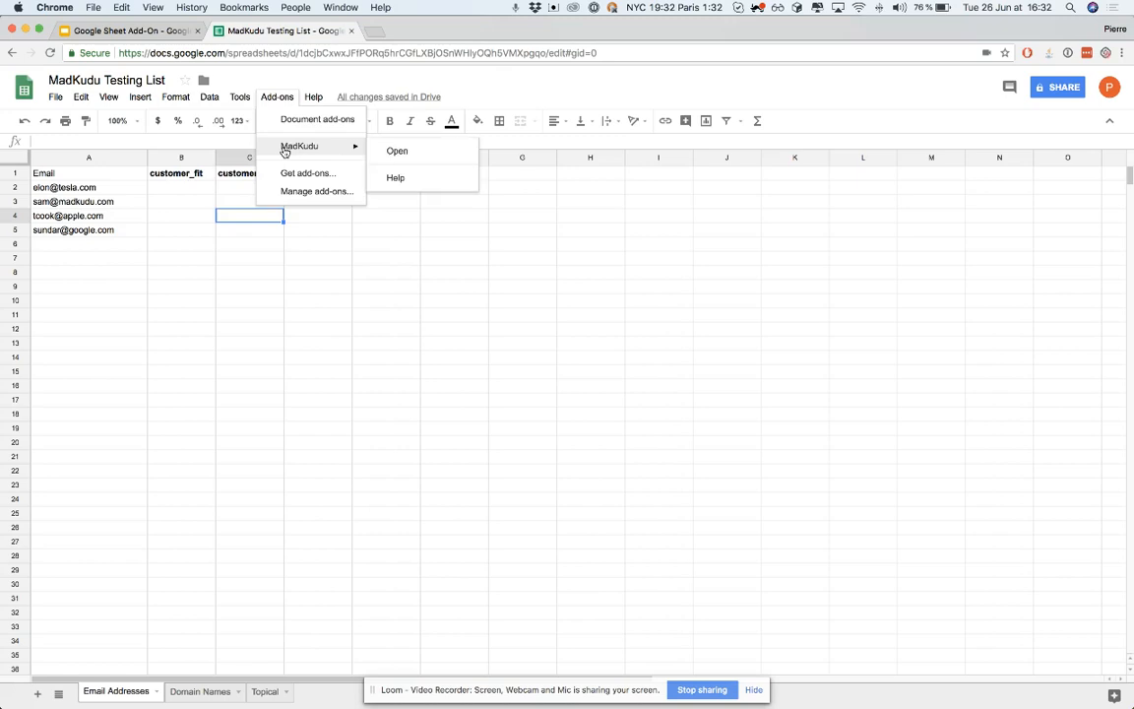
click(388, 152)
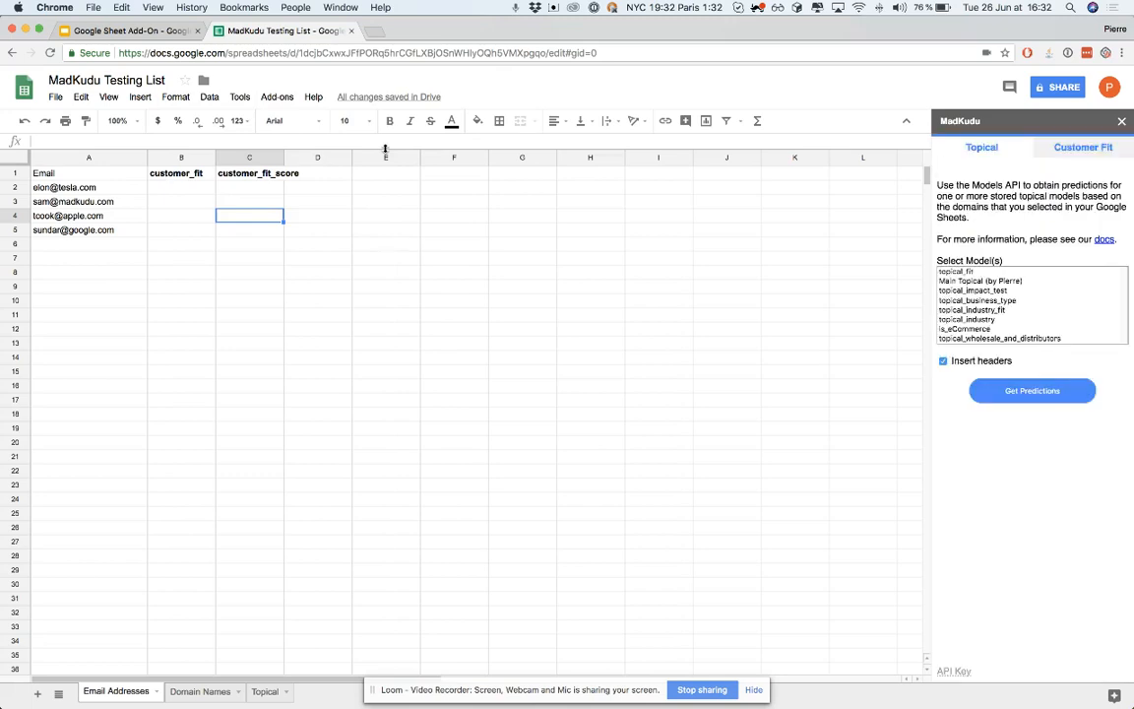
Step: Switch to the Google Slides presentation, view the "How does it work?" slide, and return to the MadKudu Testing List spreadsheet
key(ctrl+Tab)
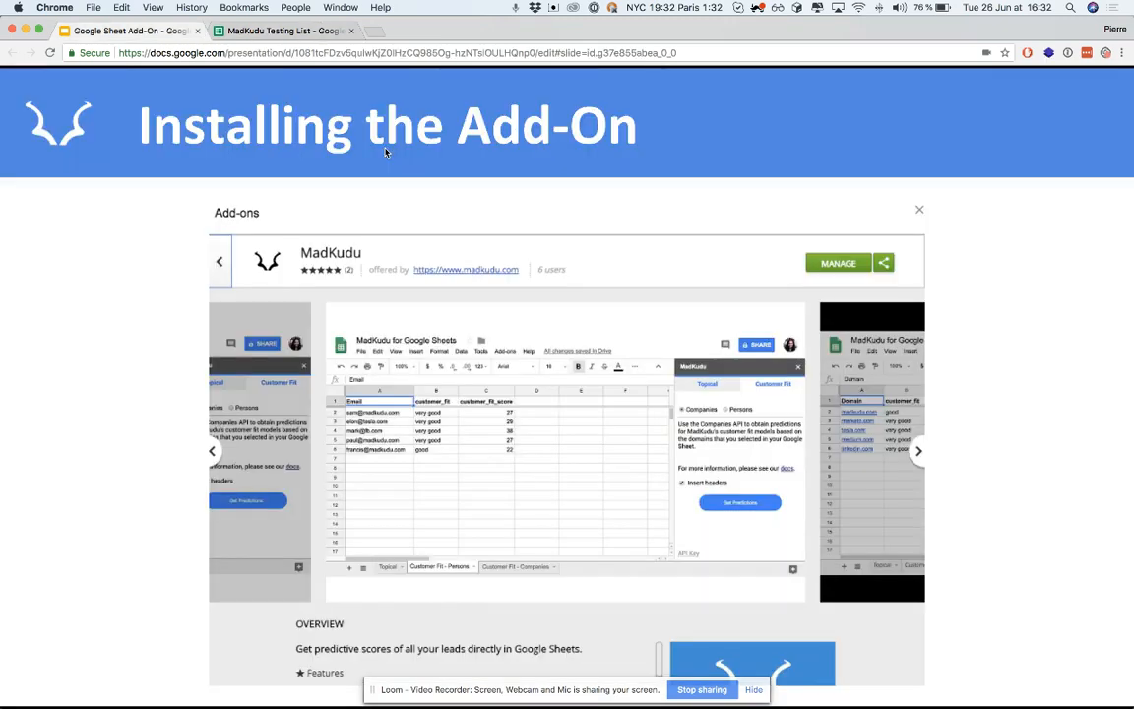
key(Right)
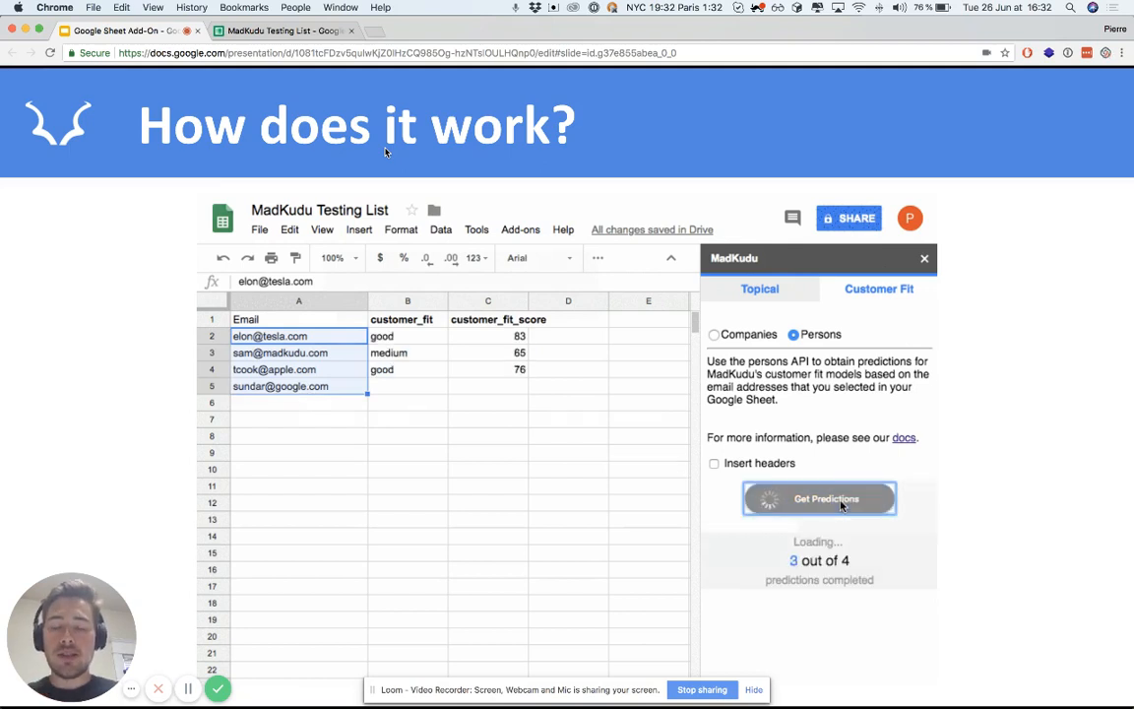
key(ctrl+Tab)
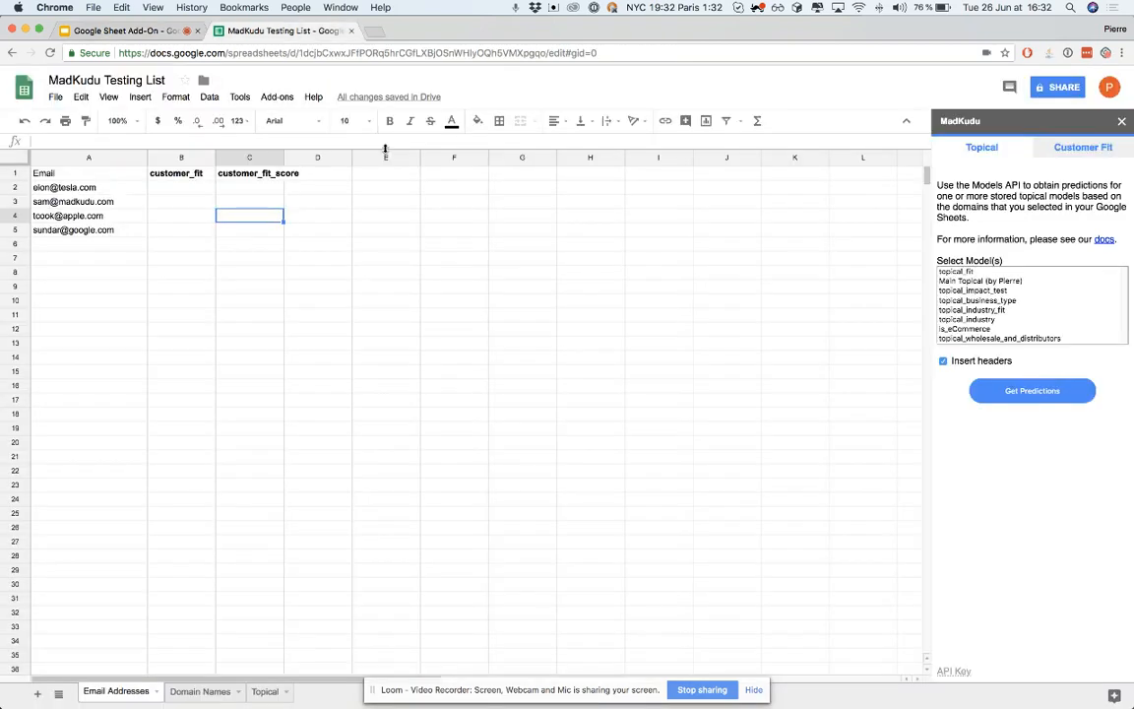
Step: Get Customer Fit predictions for Persons on the email addresses in A2:A5, with header insertion turned off
click(77, 187)
drag(77, 188, 116, 231)
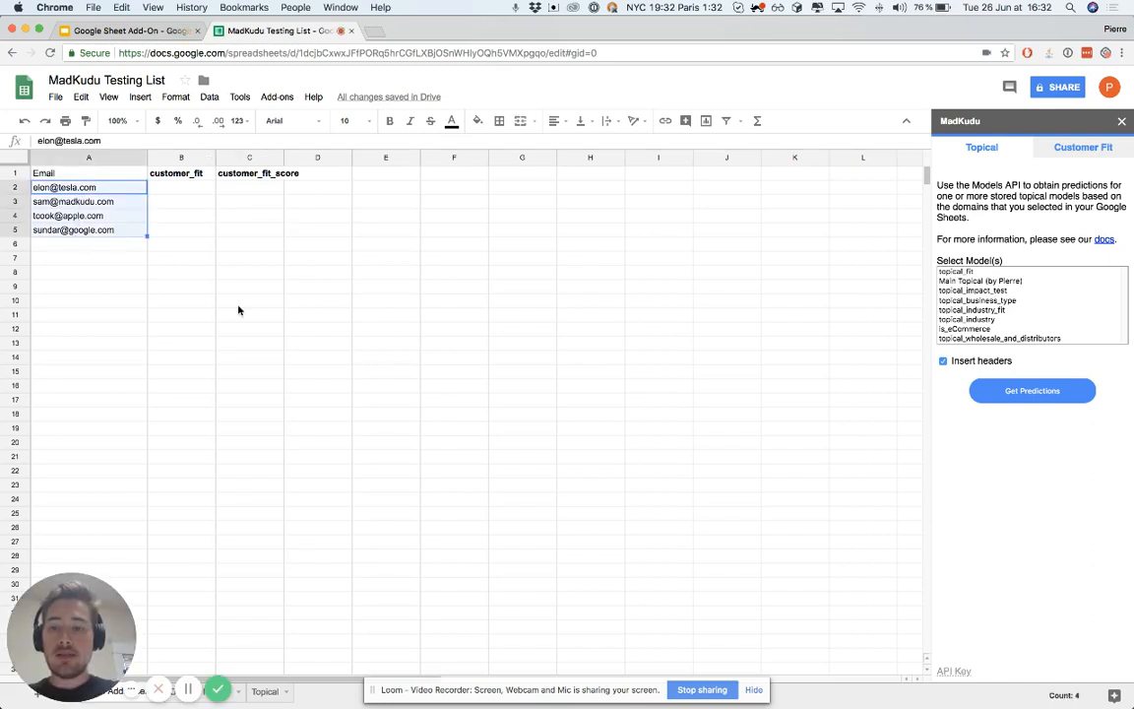
click(1078, 148)
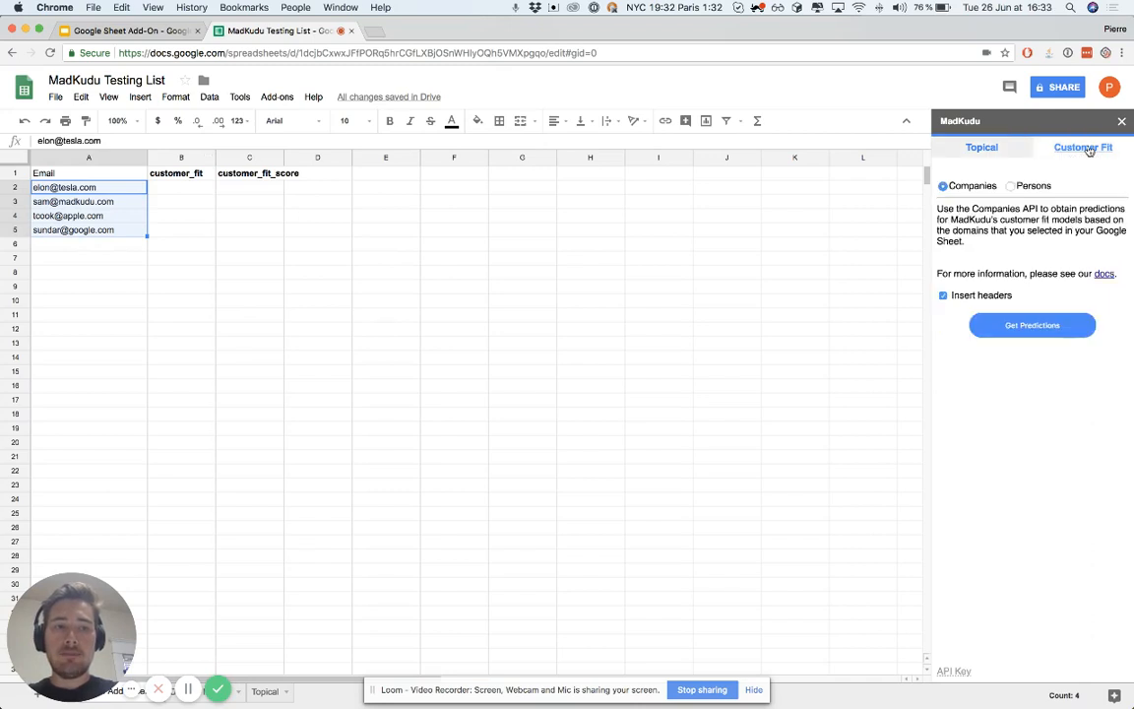
click(1025, 188)
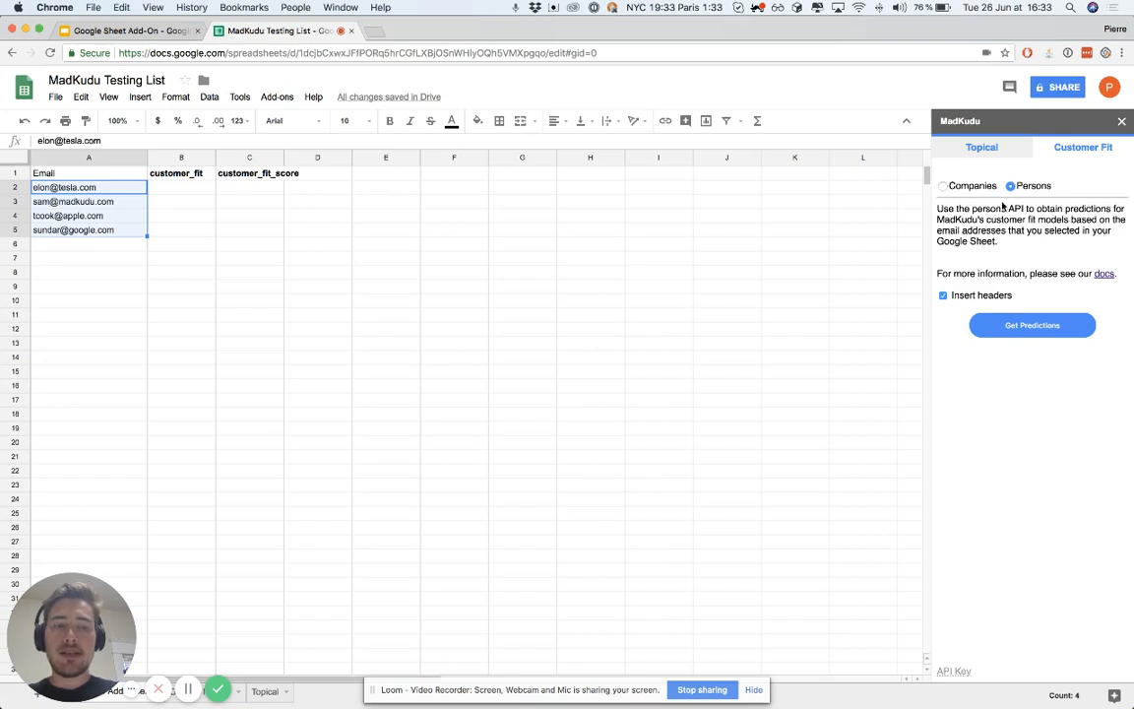
click(951, 295)
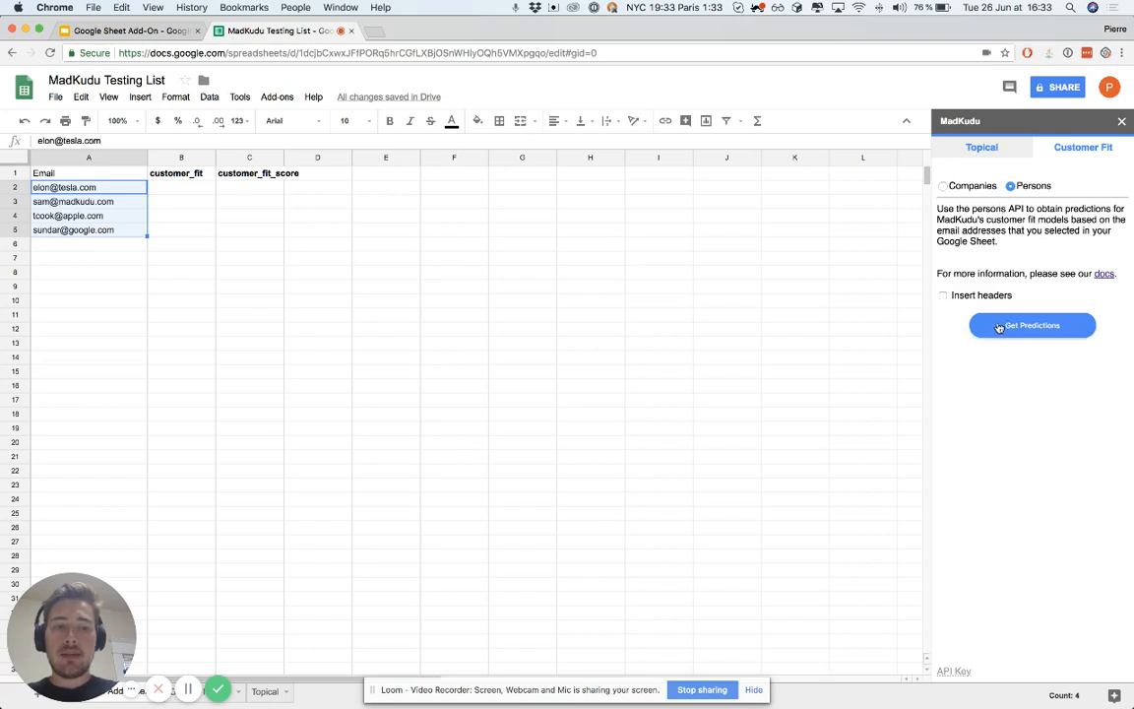
click(1000, 326)
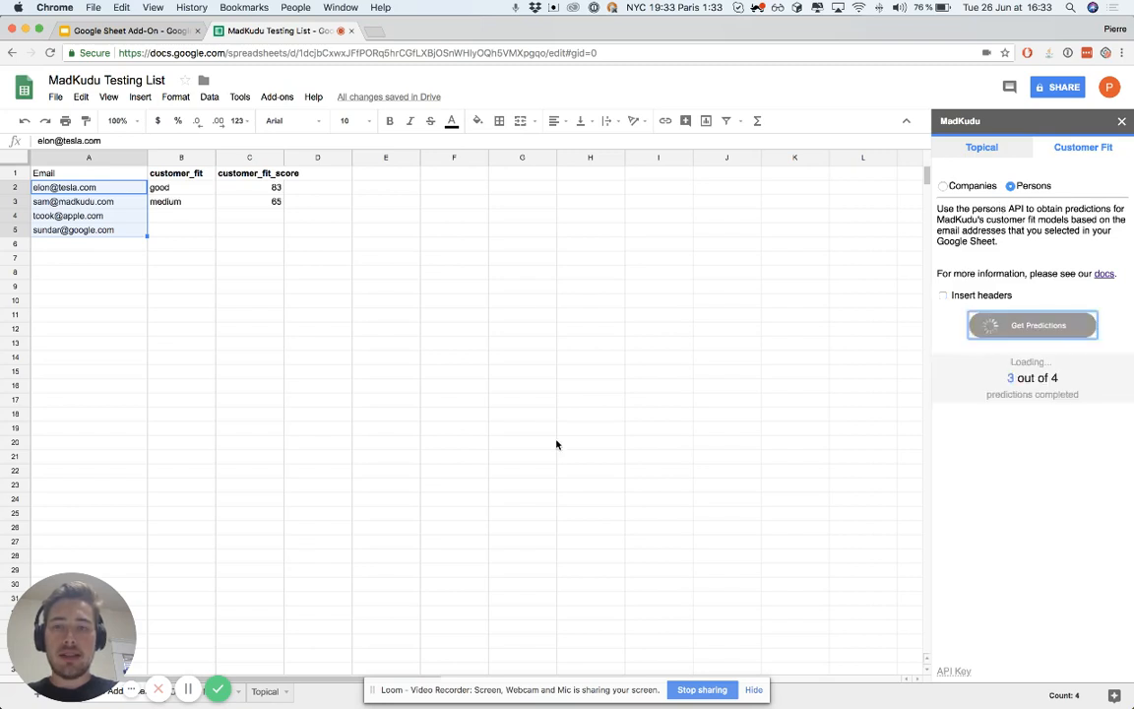
mouse_move(98, 590)
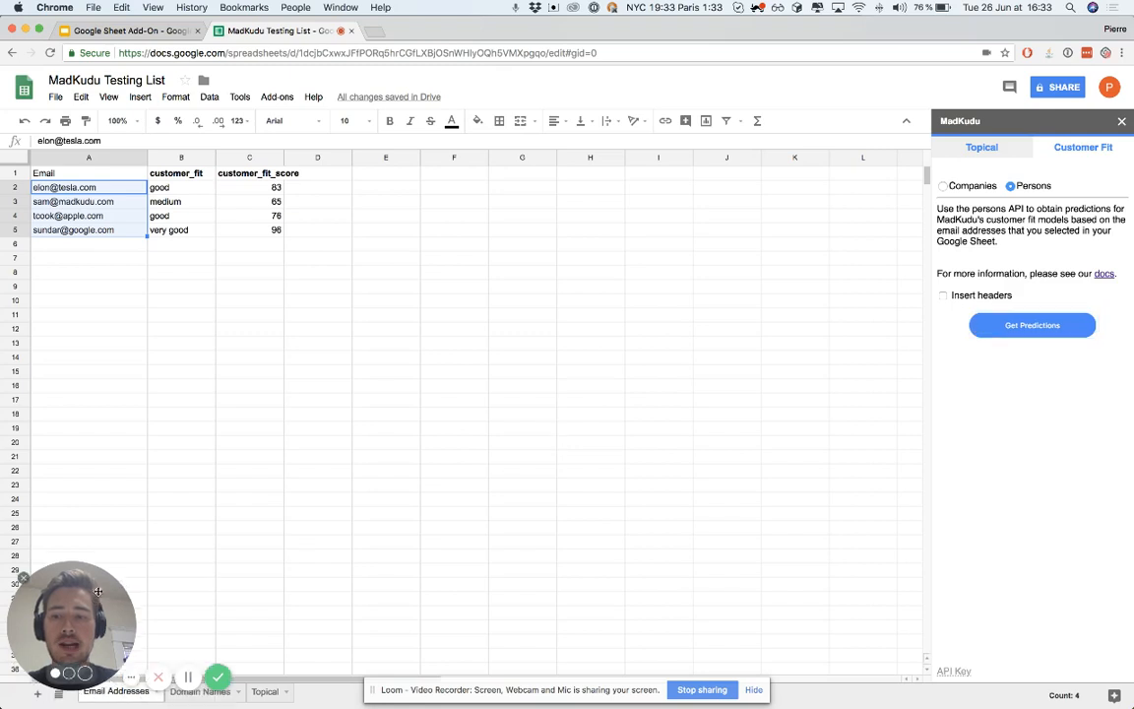
drag(99, 591, 101, 549)
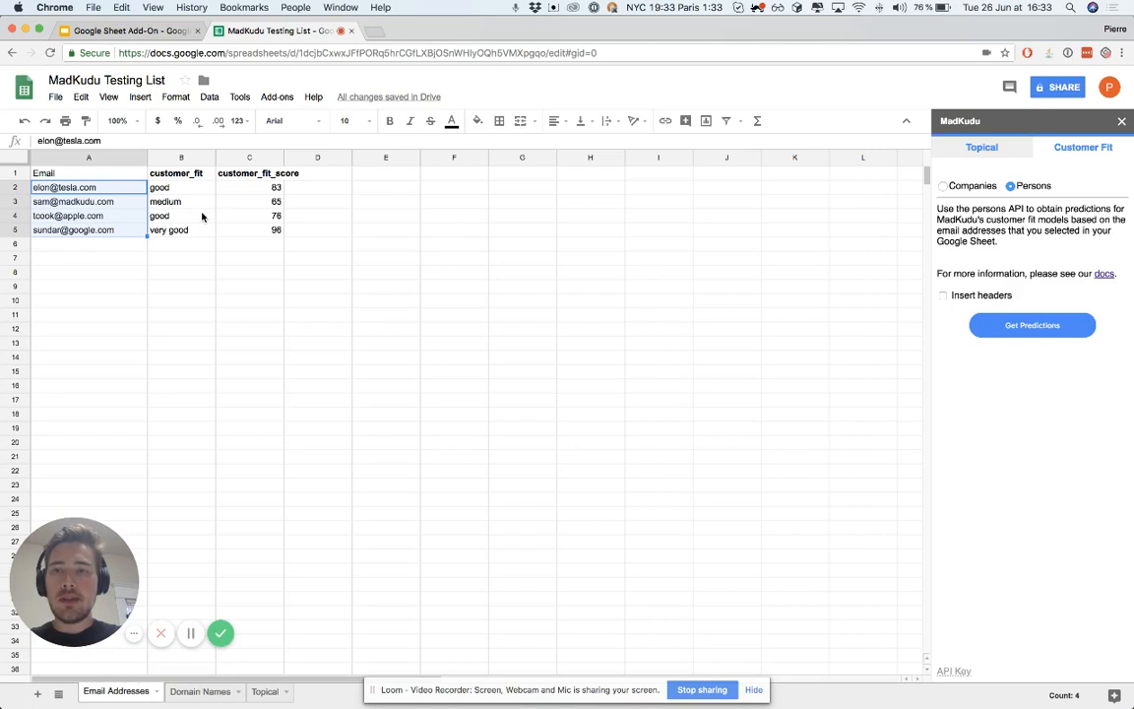
Step: Get Customer Fit predictions for Companies on the domains in A2:A7 of the Domain Names sheet
click(201, 696)
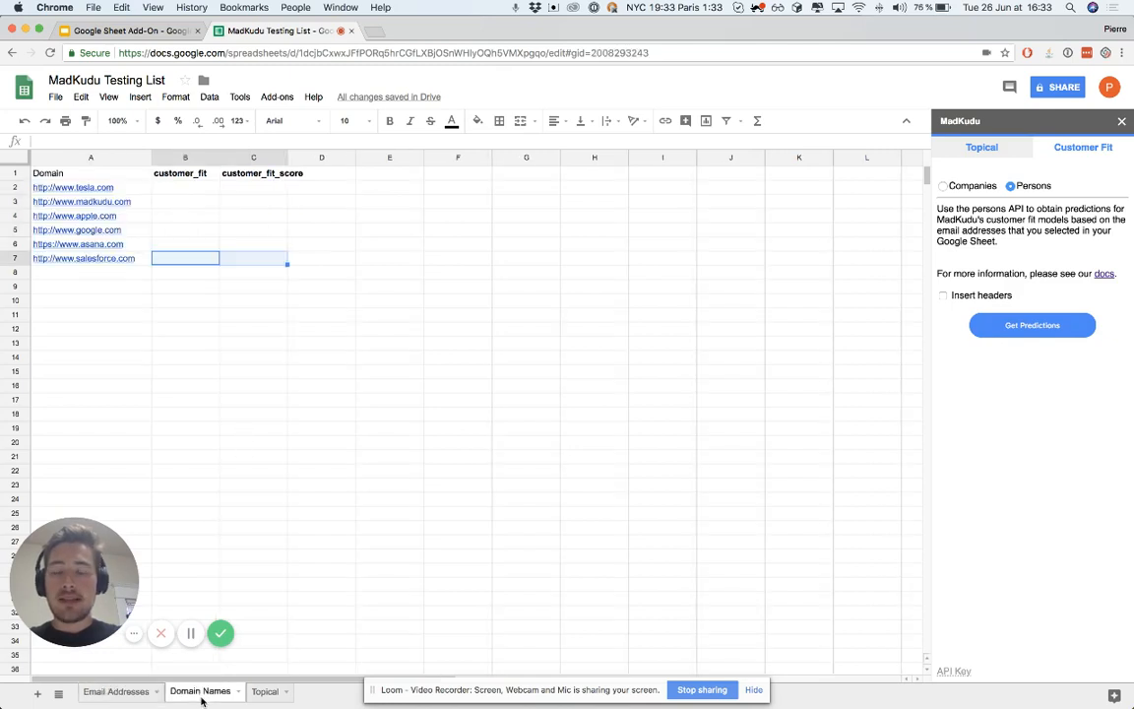
click(140, 261)
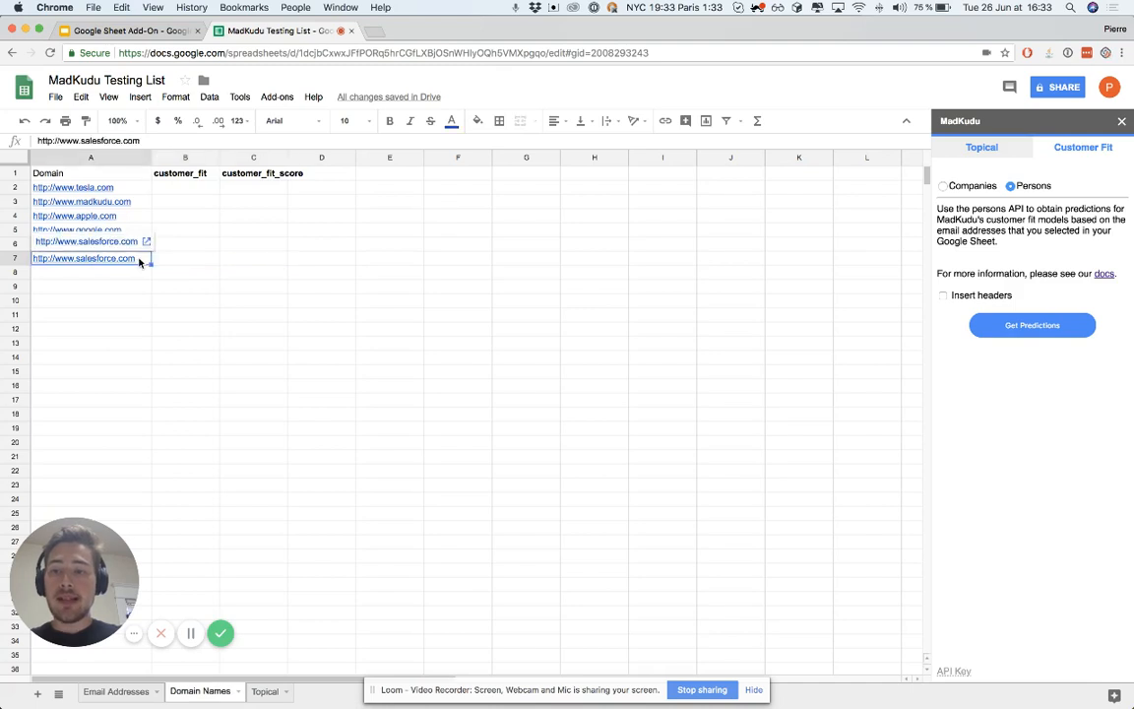
key(shift+Up)
key(shift+Up)
key(shift+Up)
key(shift+Up)
key(shift+Up)
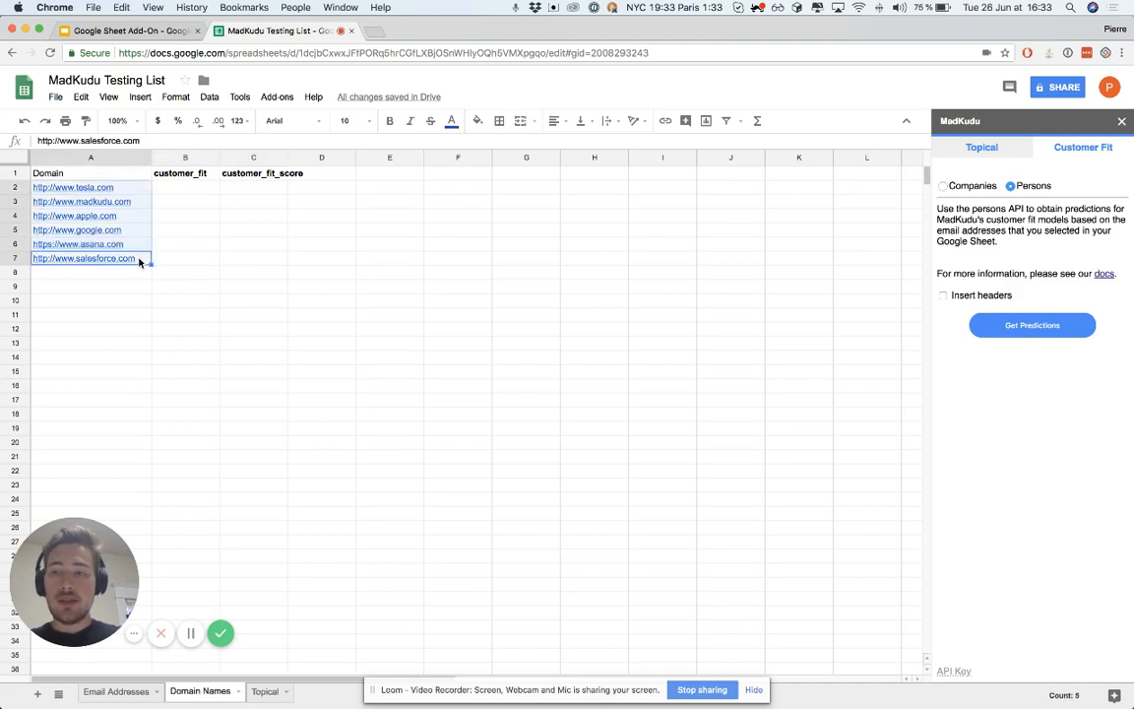
click(965, 187)
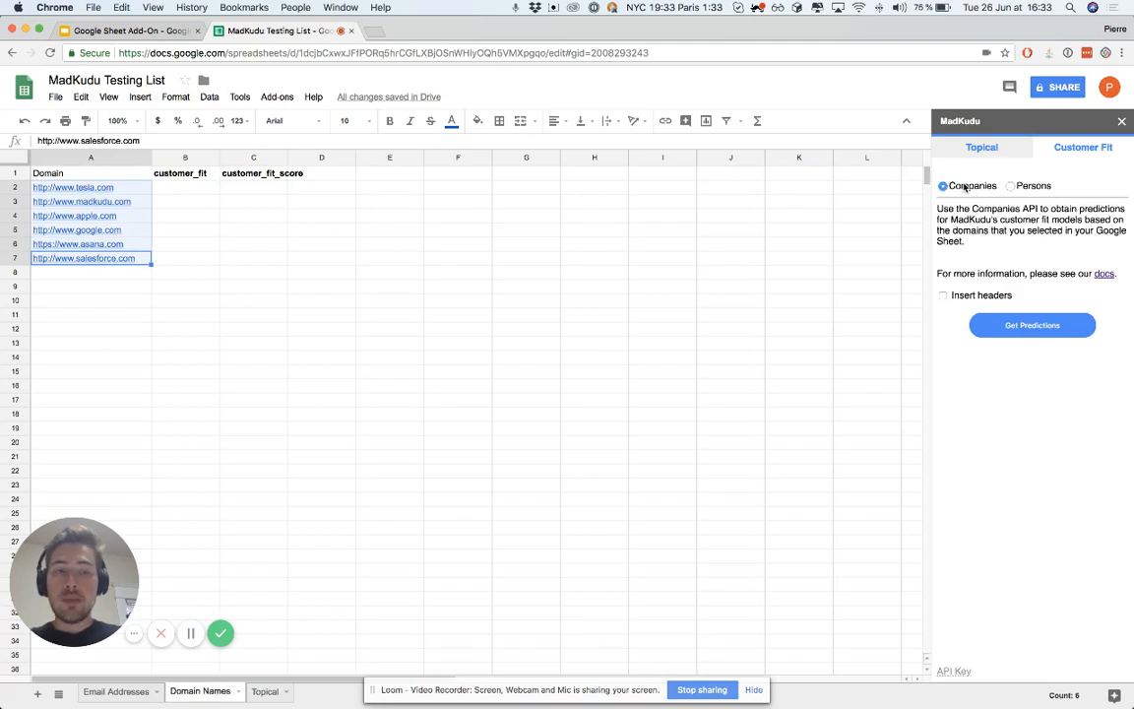
click(1019, 327)
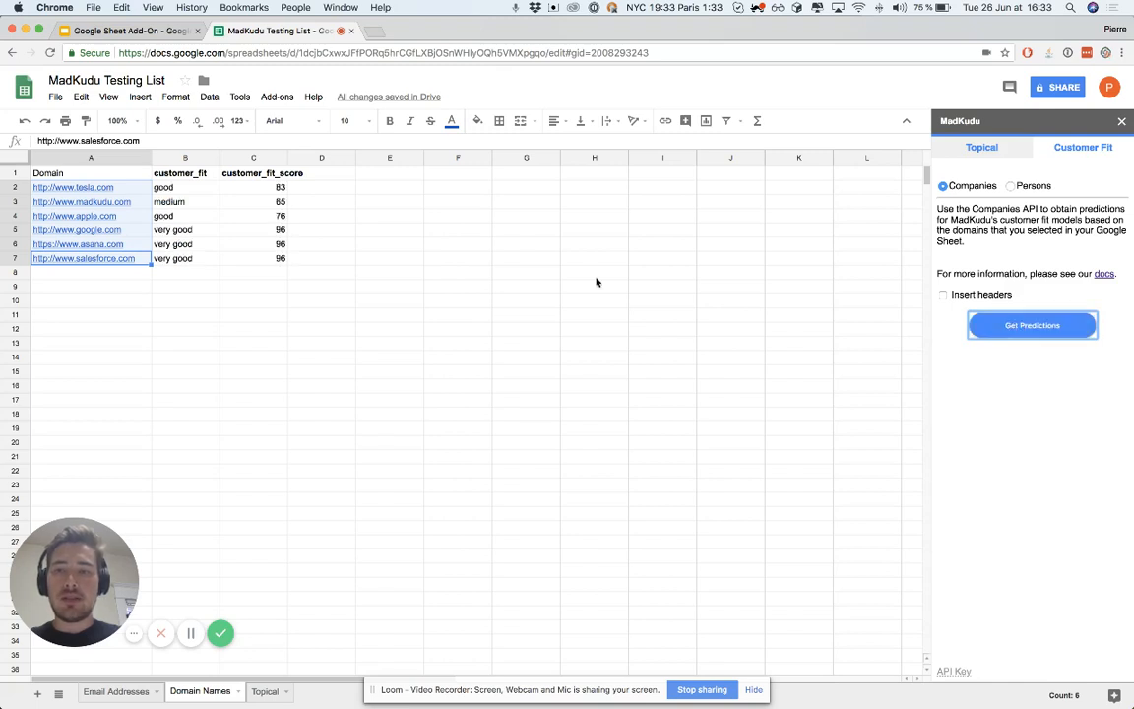
click(317, 243)
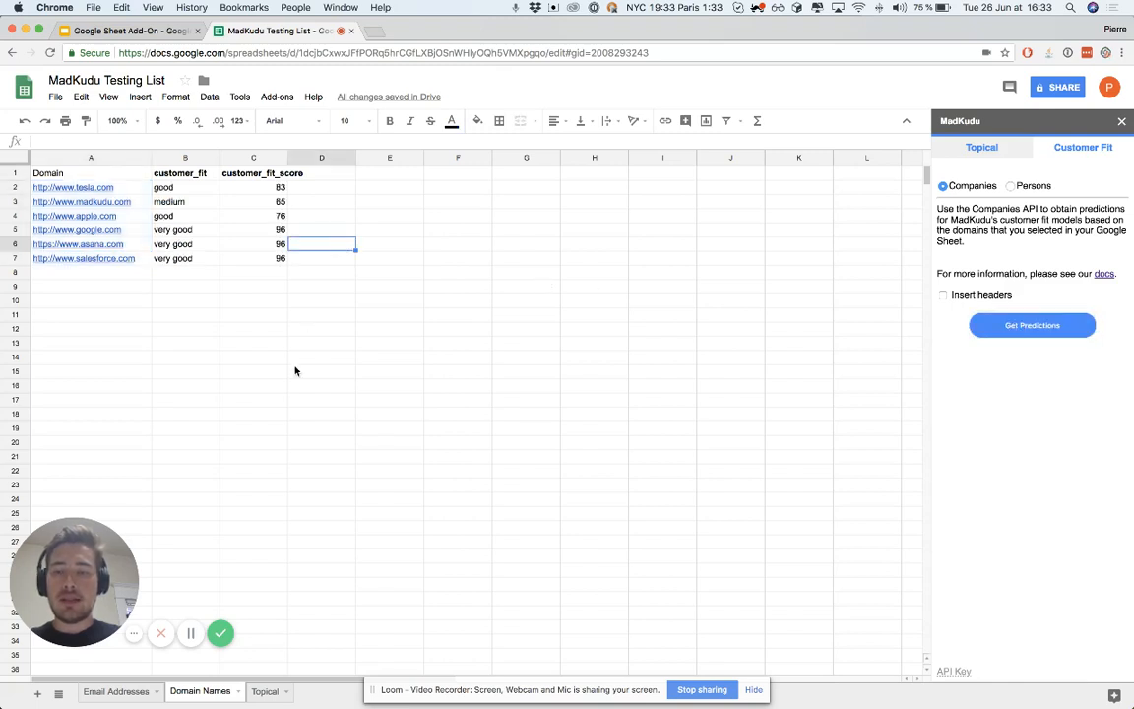
Step: Get Topical predictions with the is_eCommerce model for the domains in A2:A11 of the Topical sheet
click(265, 692)
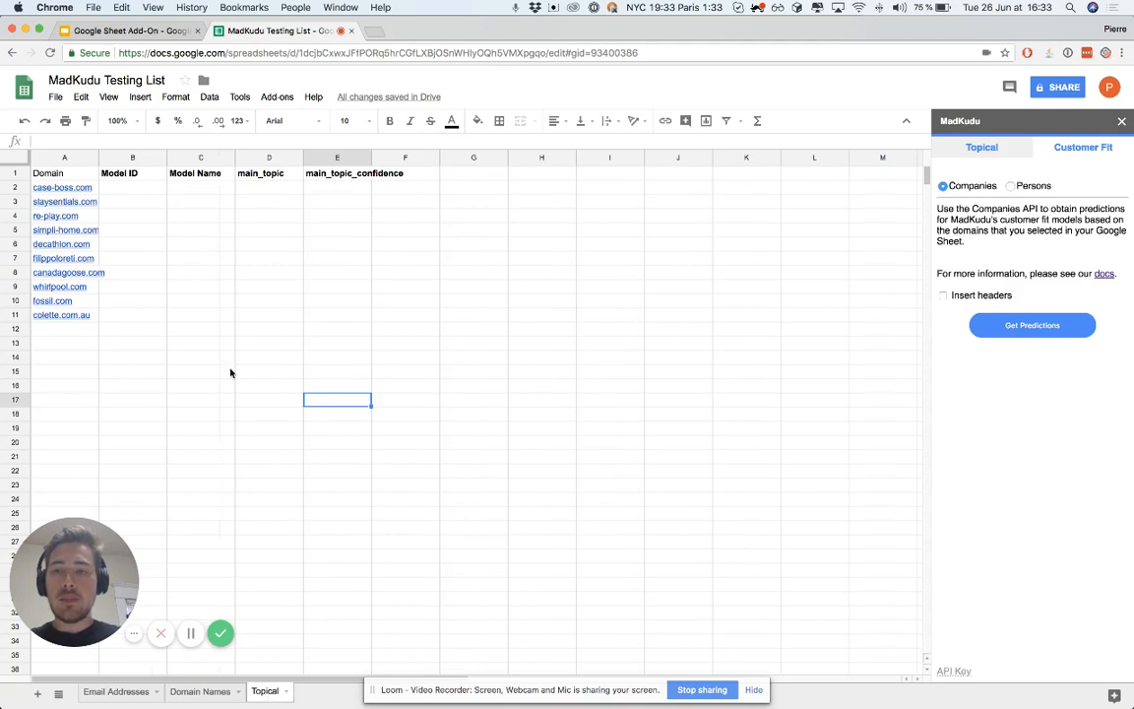
click(77, 187)
shift+click(61, 314)
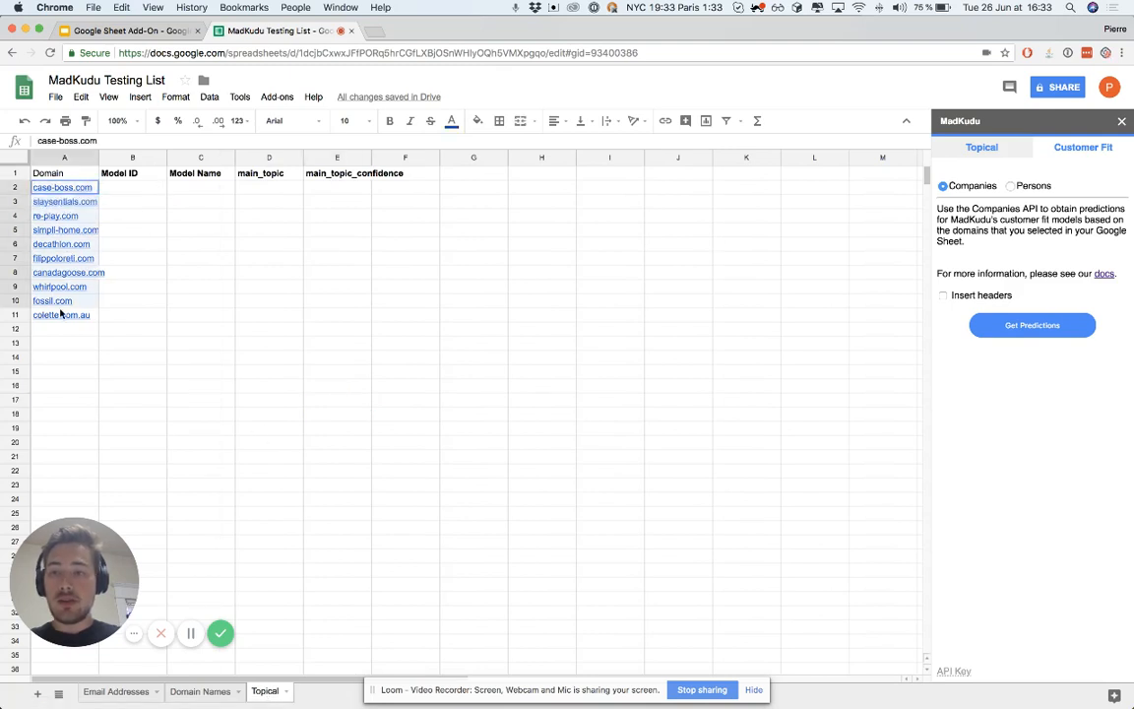
click(980, 153)
click(983, 329)
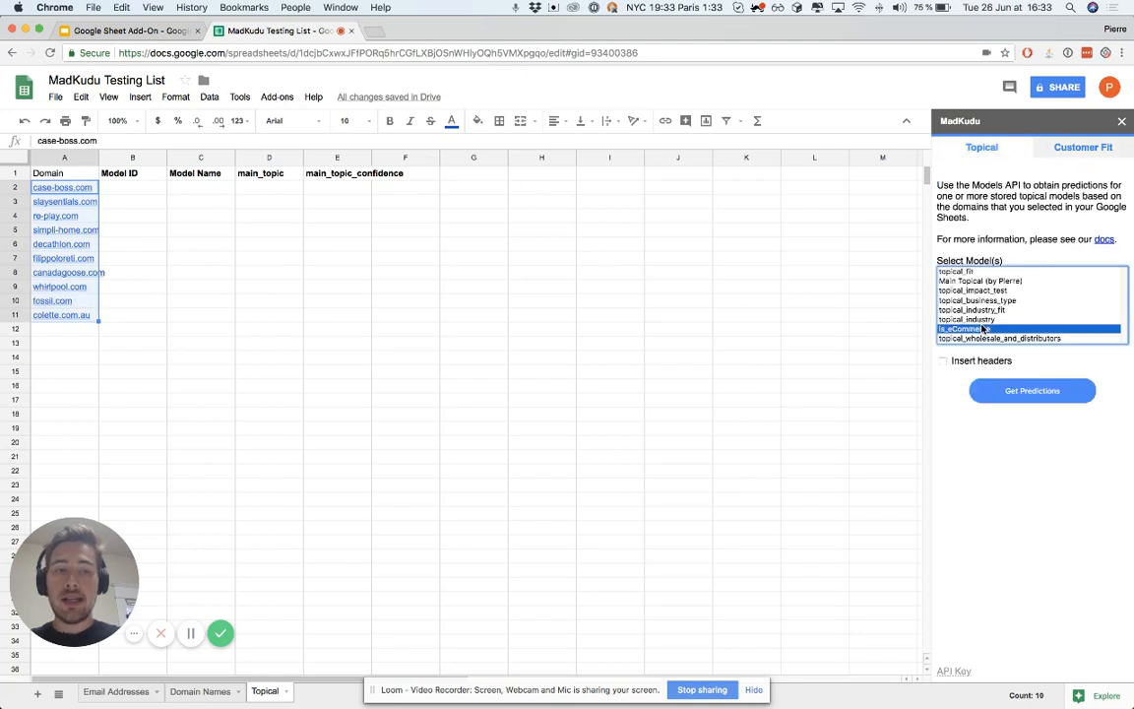
click(1017, 394)
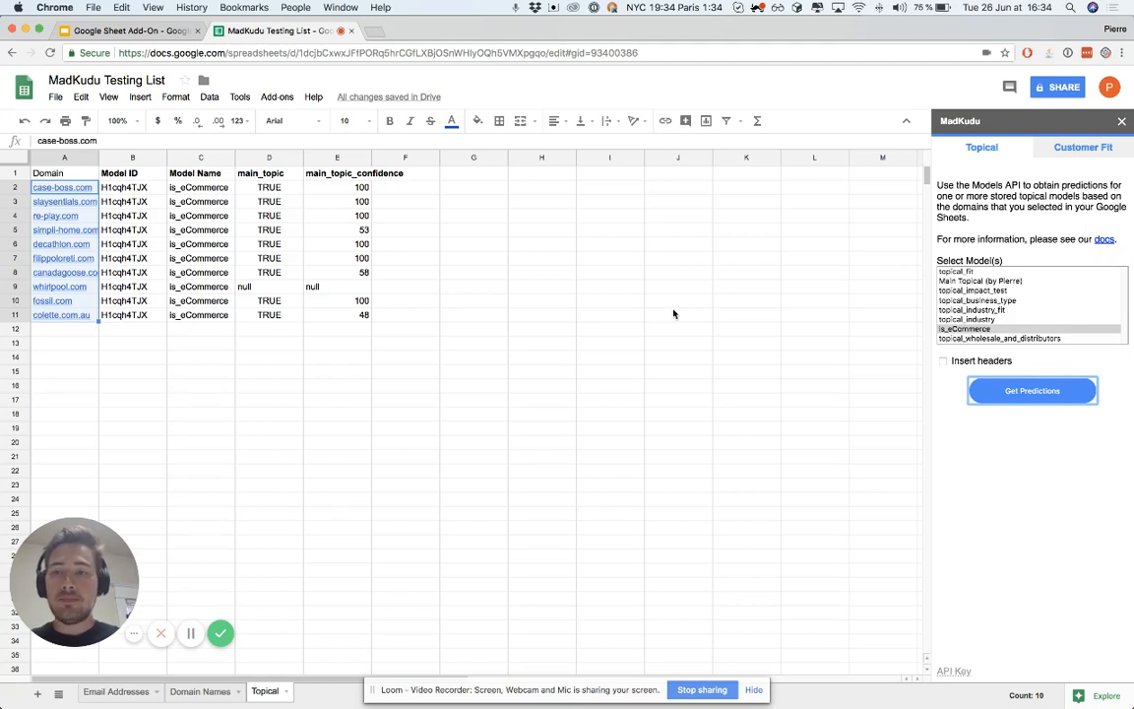
Step: Switch to the Google Slides presentation and go through the "Who can use it?", "Costs" and "Get Started" slides
key(ctrl+shift+Tab)
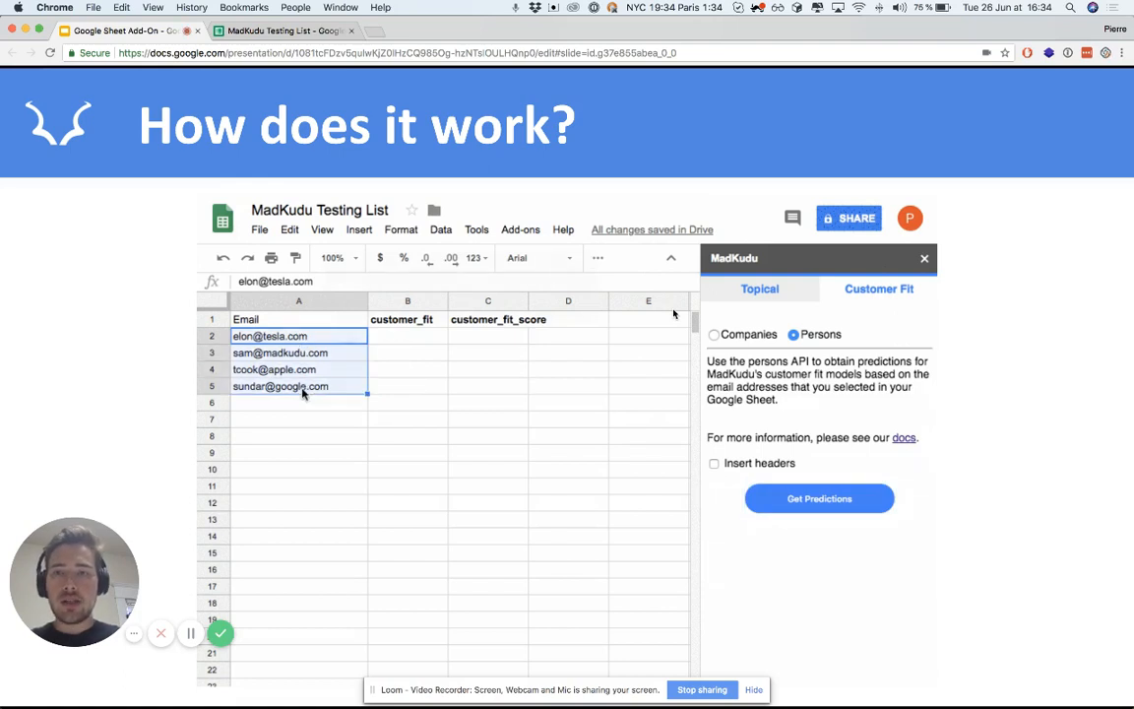
key(Right)
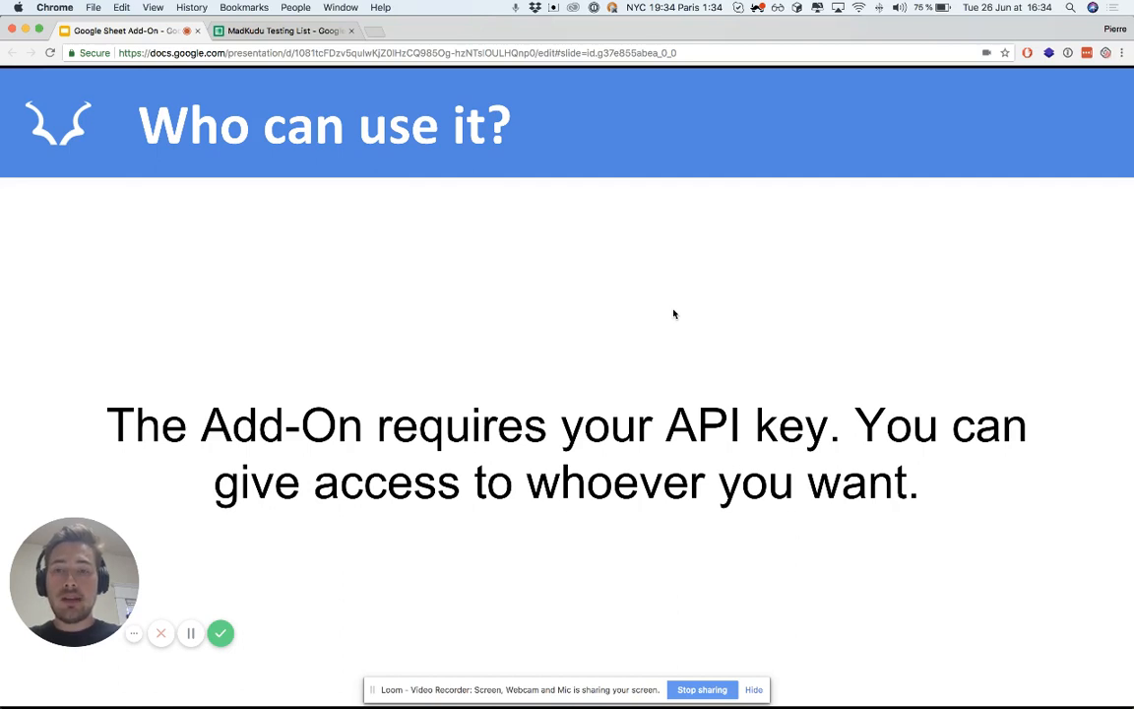
key(Right)
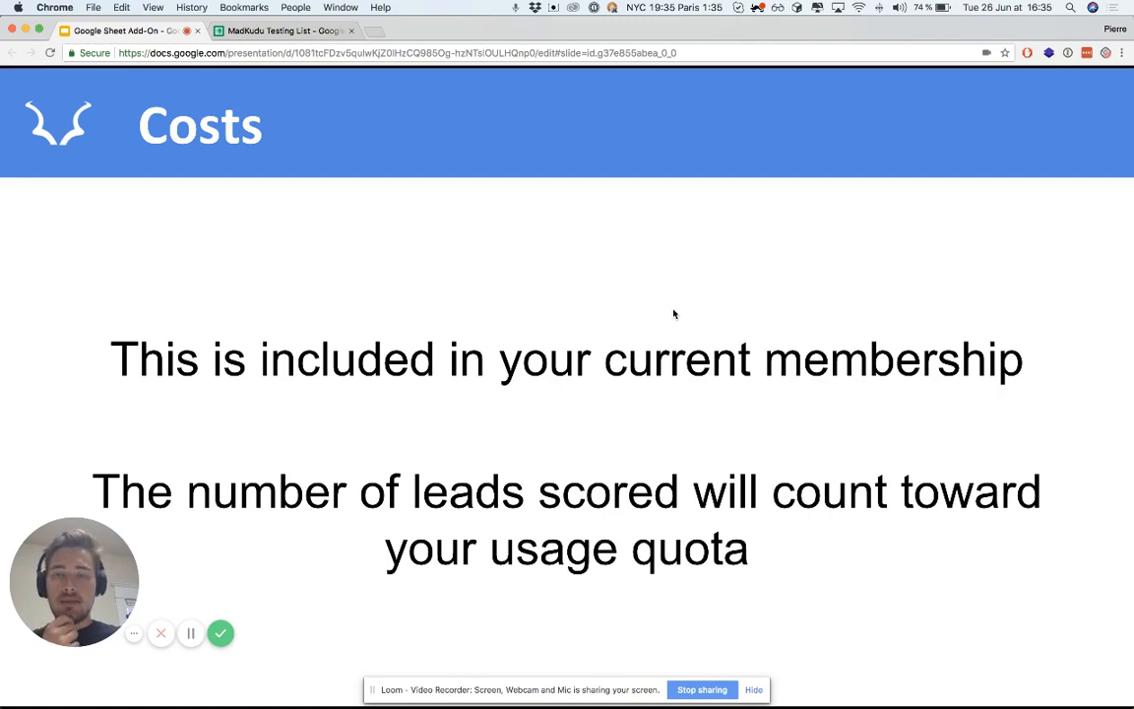
key(Right)
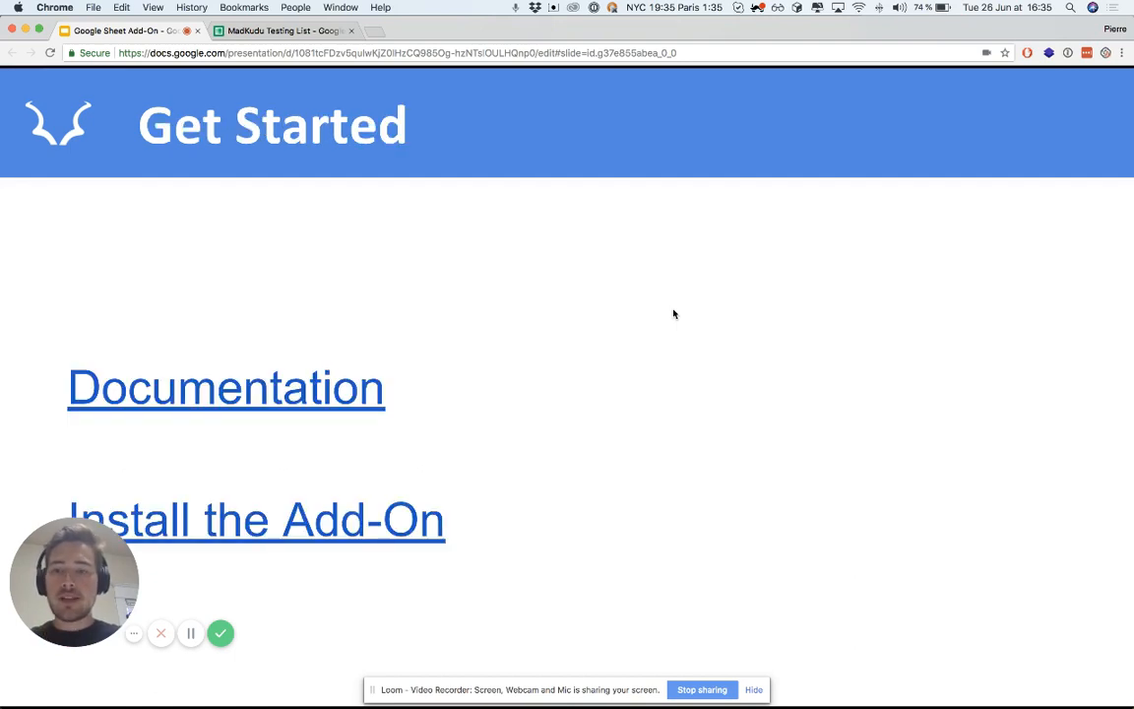